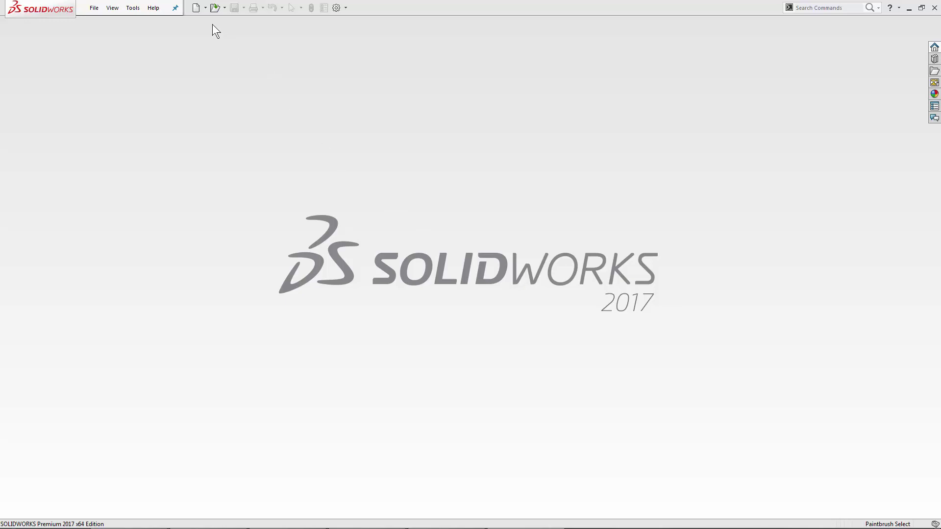
Step: Create a new blank part and import the 08 - Autosurfacing.stl scan into it
click(195, 7)
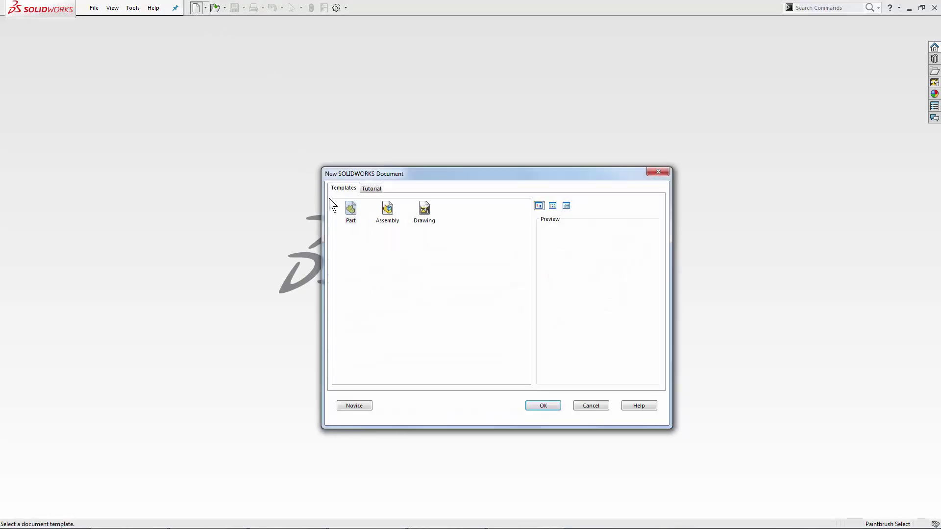
double_click(350, 209)
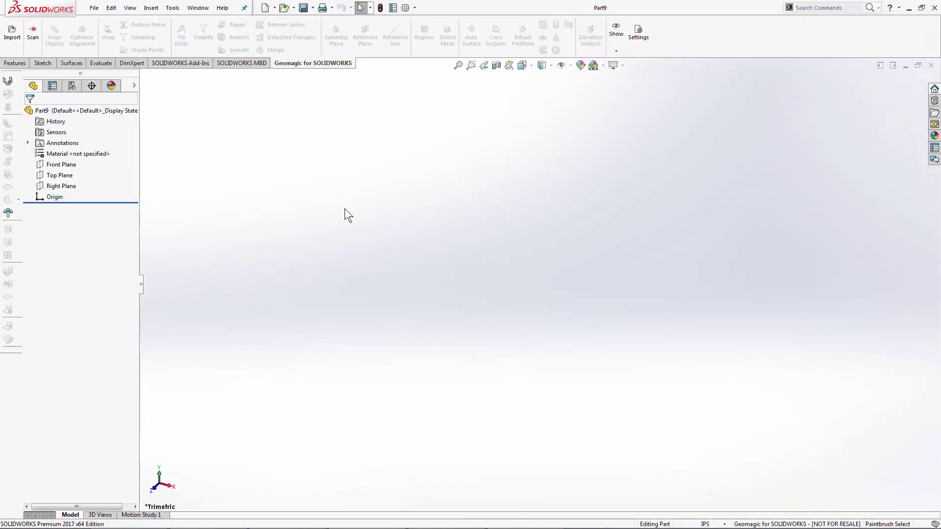
click(16, 40)
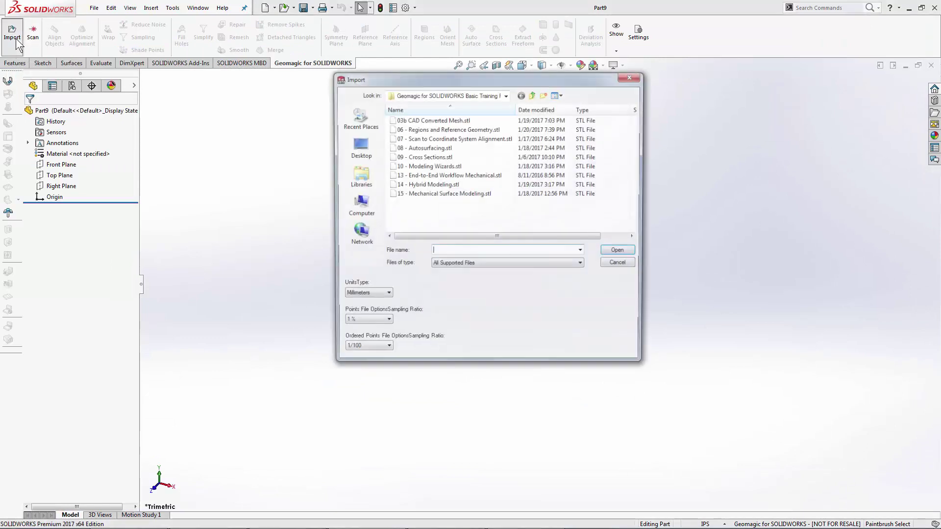
click(431, 147)
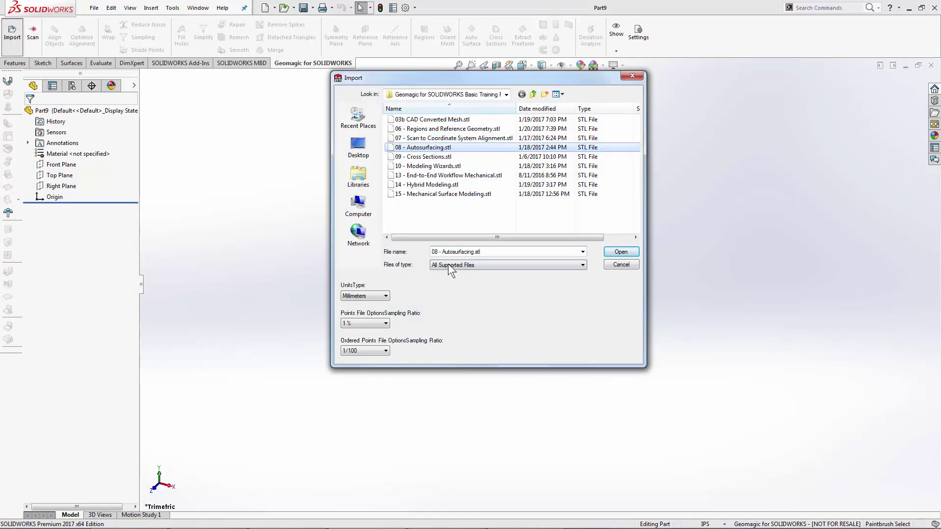
click(621, 255)
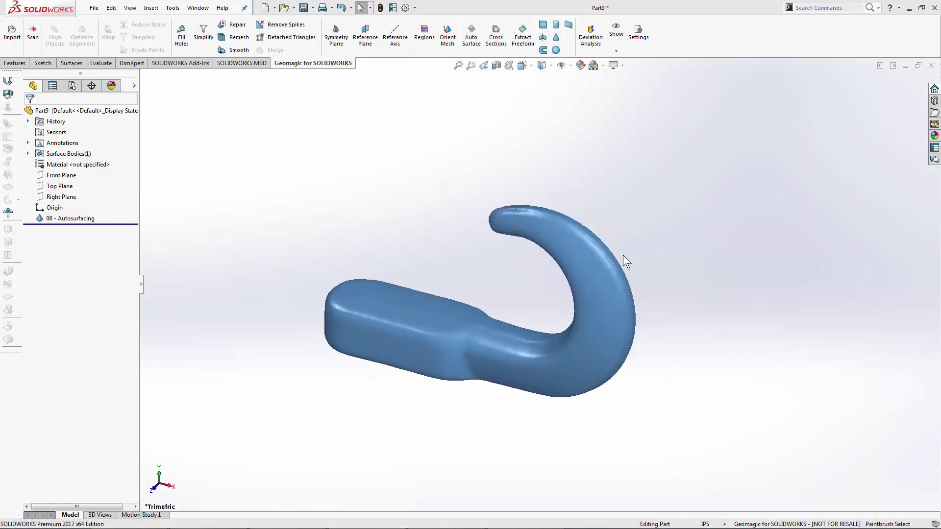
Step: Orbit the view to inspect the imported hook mesh from another angle
middle_drag(589, 281, 676, 327)
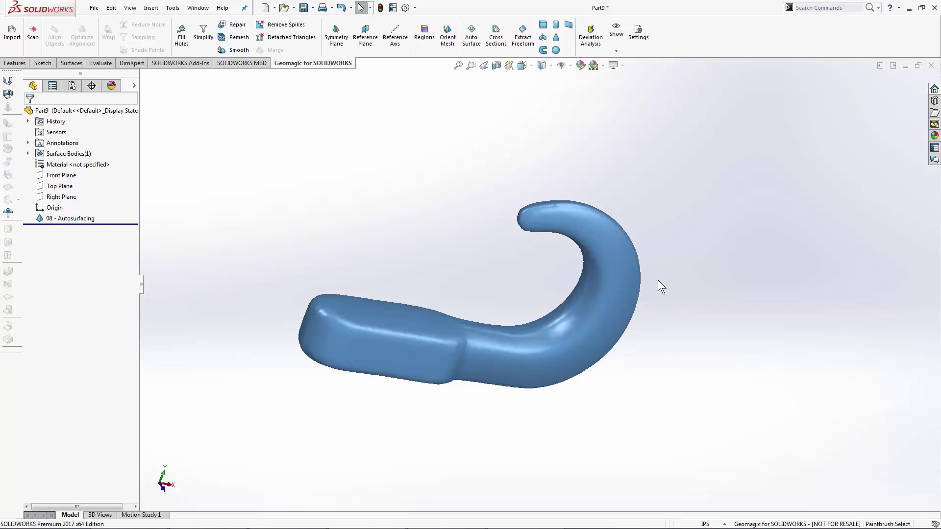
Step: Start Auto Surface on the hook mesh with Mechanical geometry and Auto Estimate
click(475, 44)
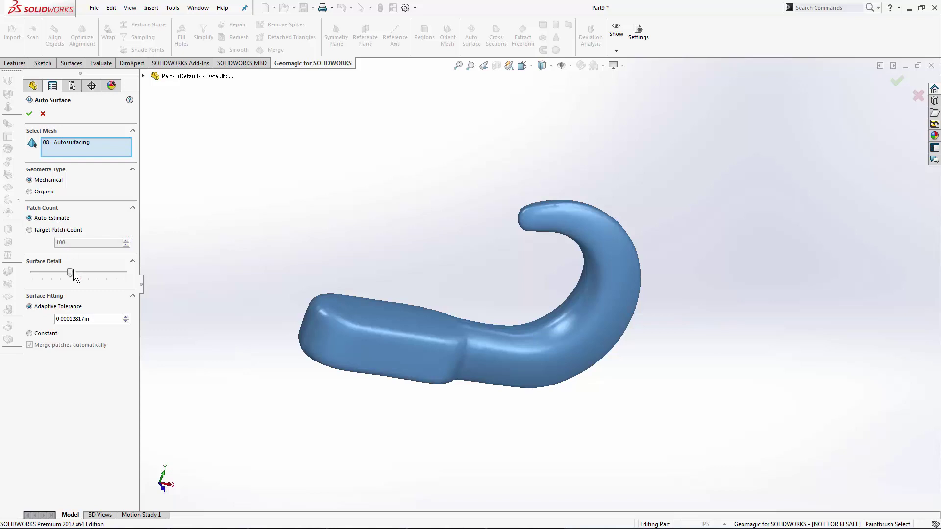
mouse_move(72, 272)
Step: Generate the Auto Surface1 solid, hide the 08 - Autosurfacing mesh, and expand Solid Bodies
click(30, 113)
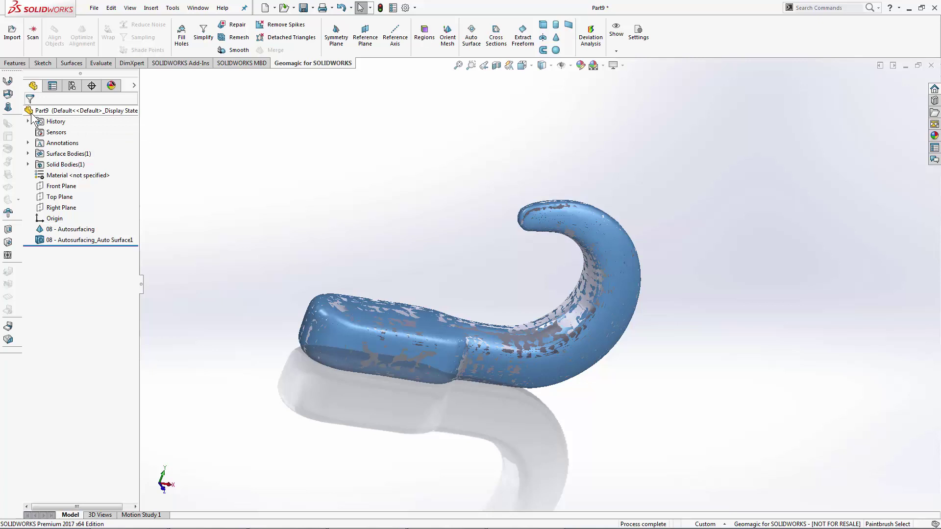
right_click(75, 231)
click(83, 218)
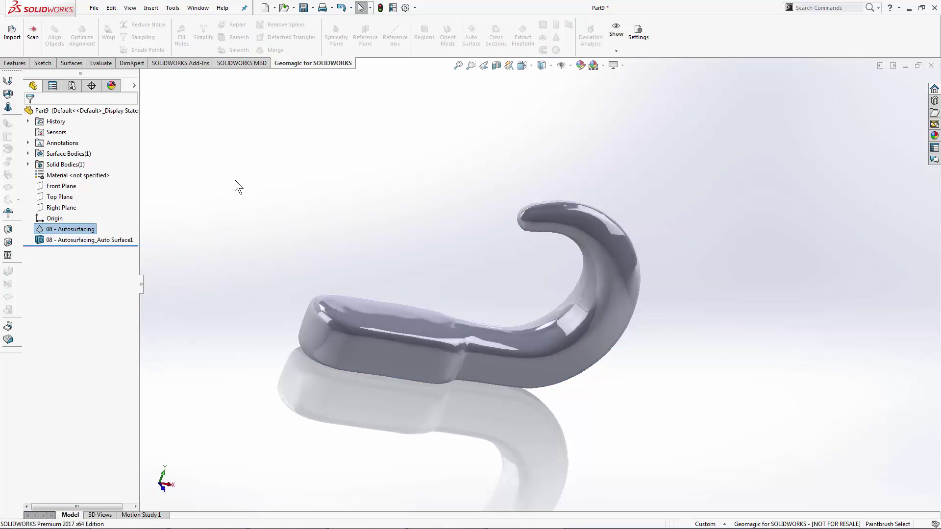
middle_drag(240, 207, 244, 208)
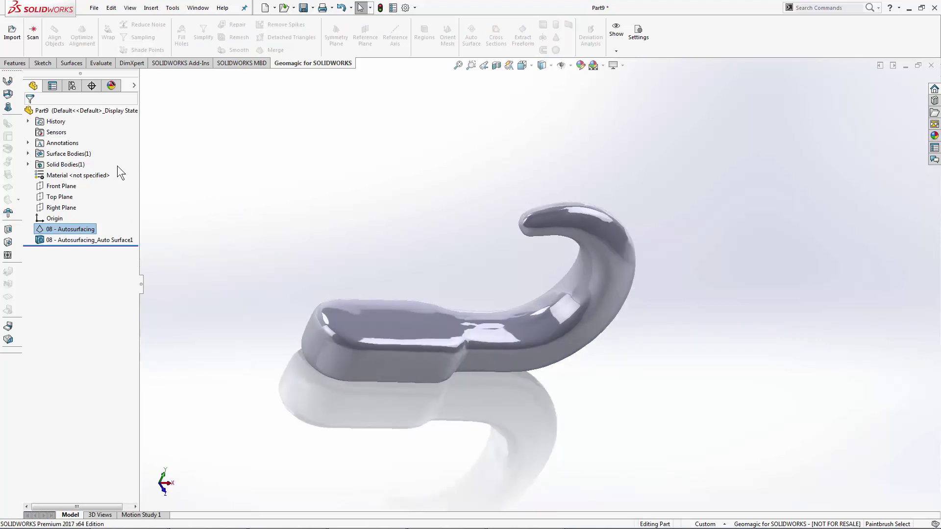
click(28, 164)
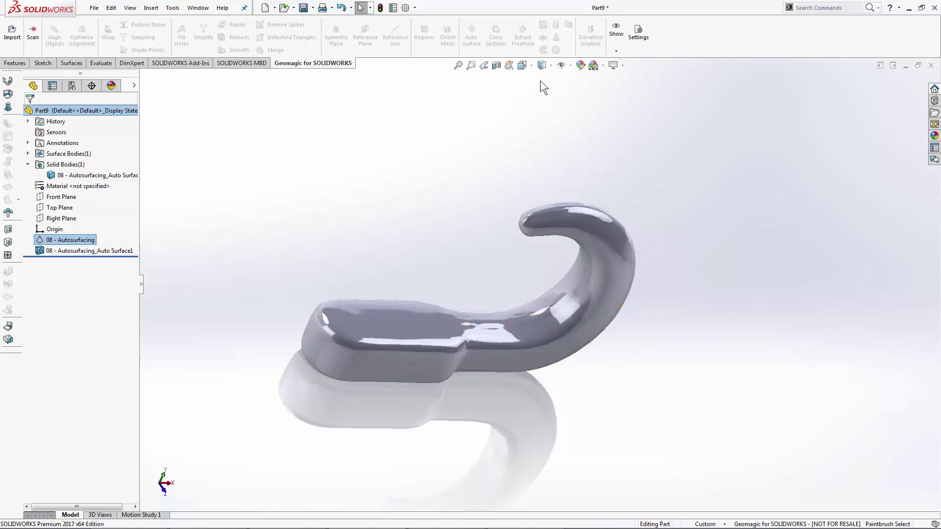
Step: Display the hook solid Shaded With Edges and orbit to an oblique view from above
click(550, 67)
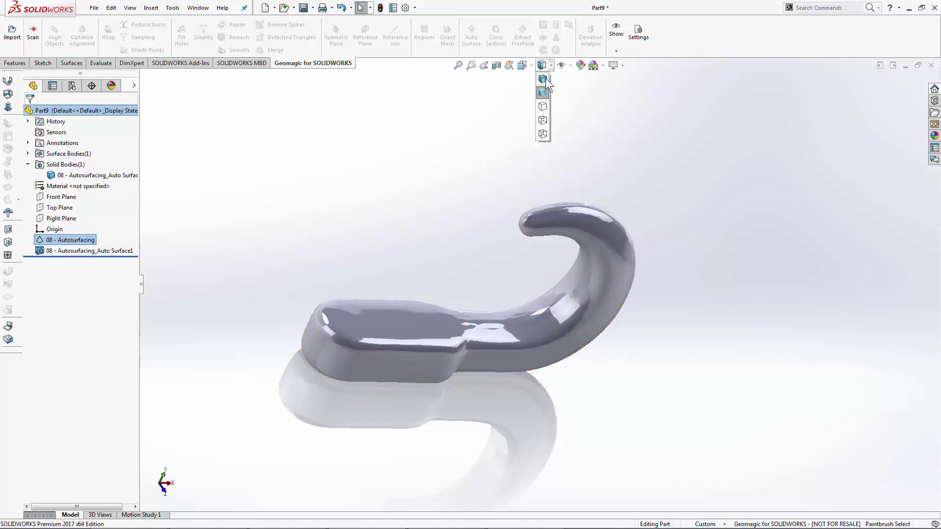
click(544, 79)
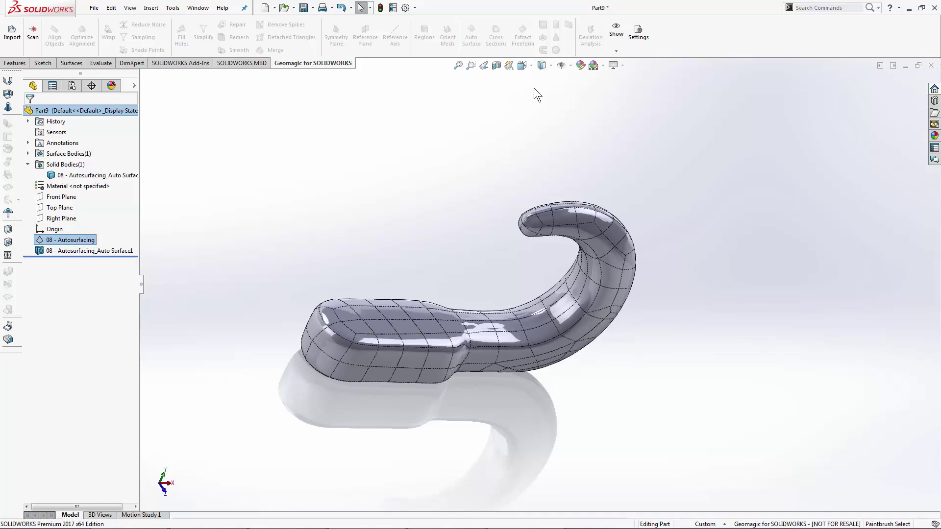
middle_drag(497, 93, 484, 94)
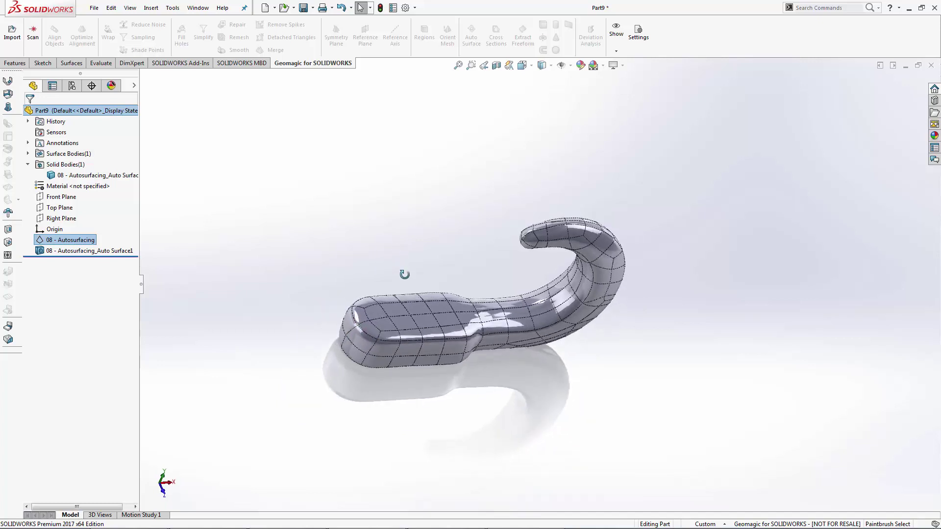
middle_drag(404, 273, 338, 171)
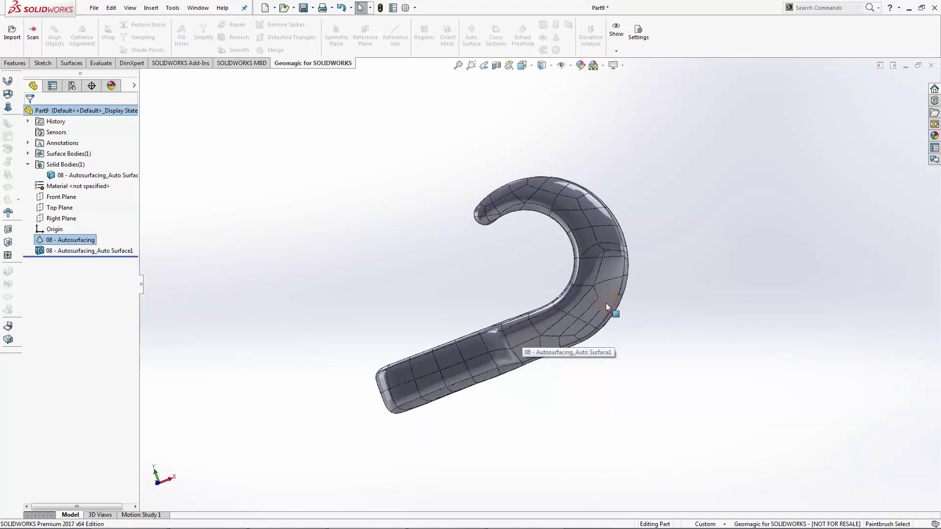
middle_drag(604, 284, 525, 211)
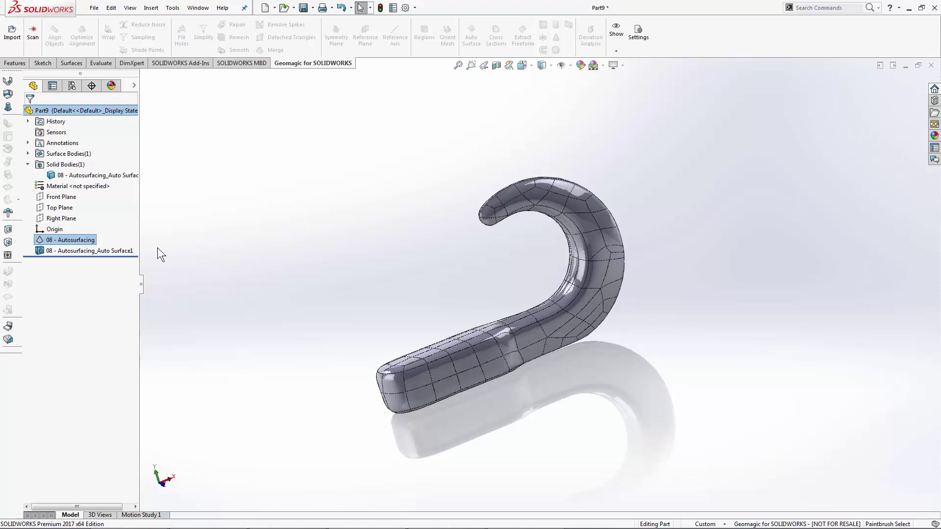
Step: Show the hidden 08 - Autosurfacing scan mesh again
right_click(87, 242)
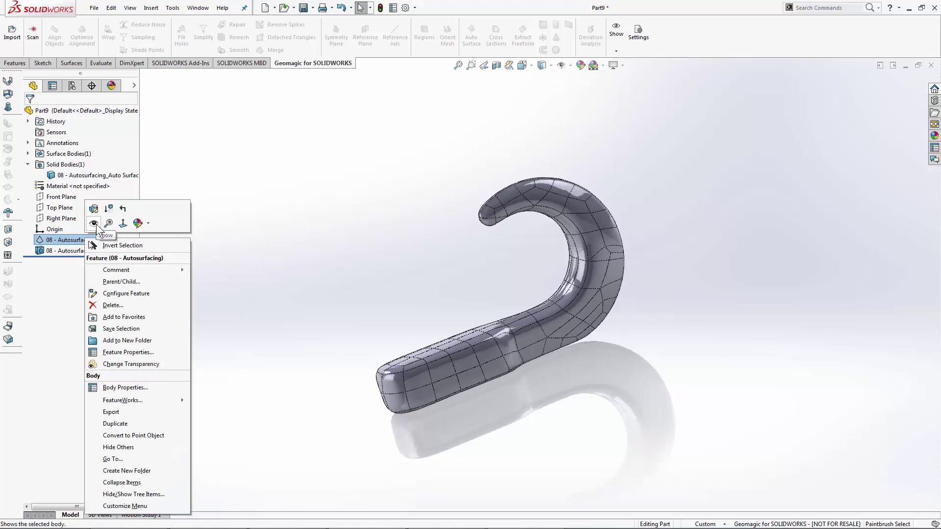
click(252, 228)
middle_drag(275, 227, 304, 227)
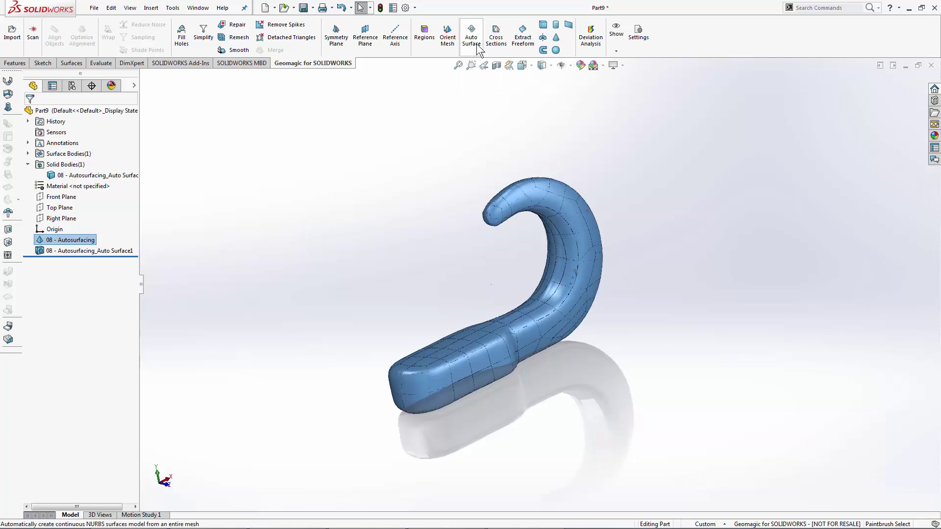
Step: Auto-surface the mesh again with Organic geometry to create Auto Surface2
click(471, 32)
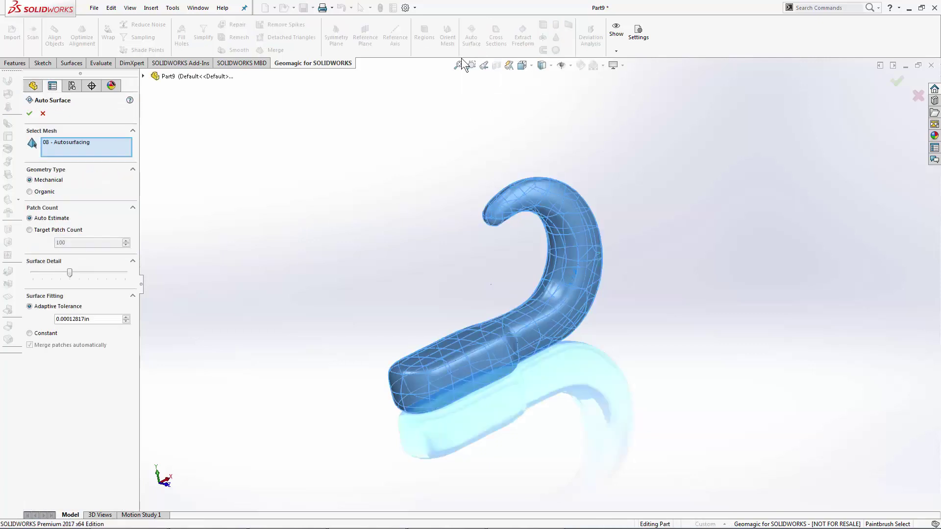
click(39, 192)
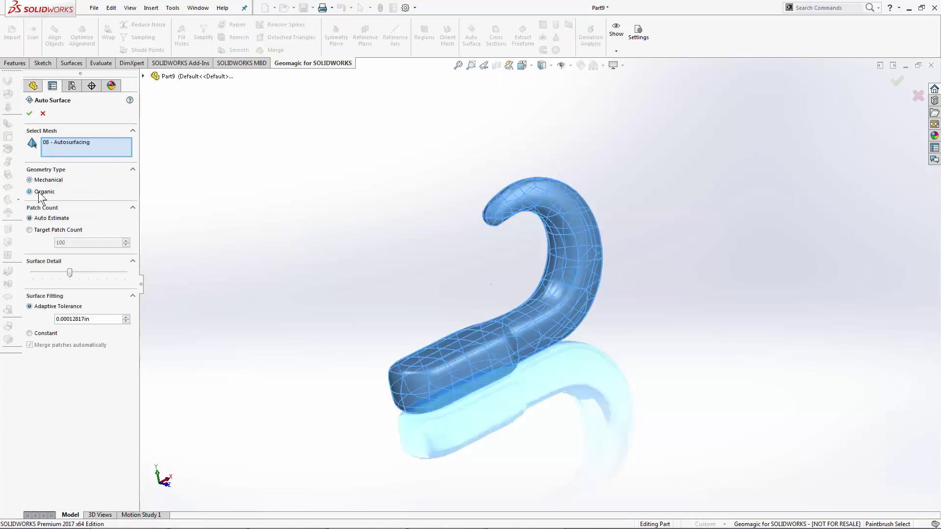
click(29, 113)
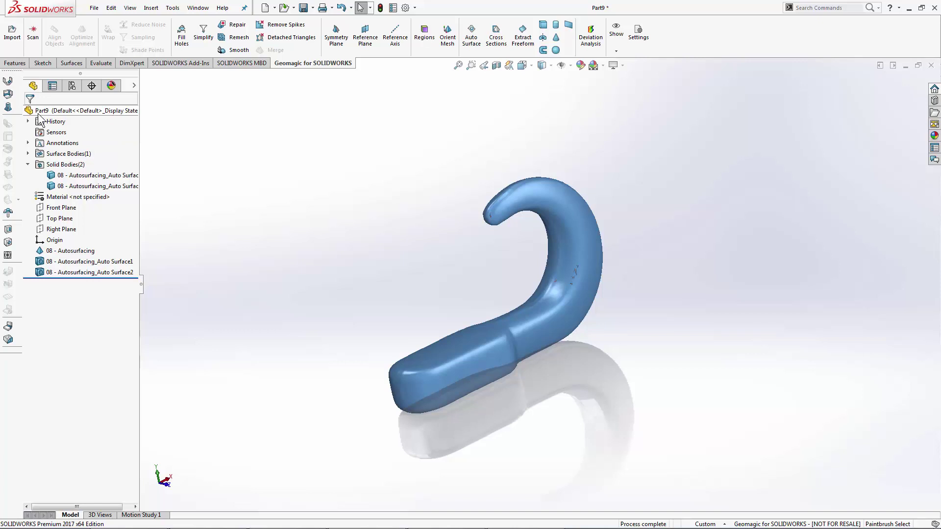
Step: Hide the 08 - Autosurfacing mesh again and browse to Insert > Features
right_click(67, 253)
click(72, 235)
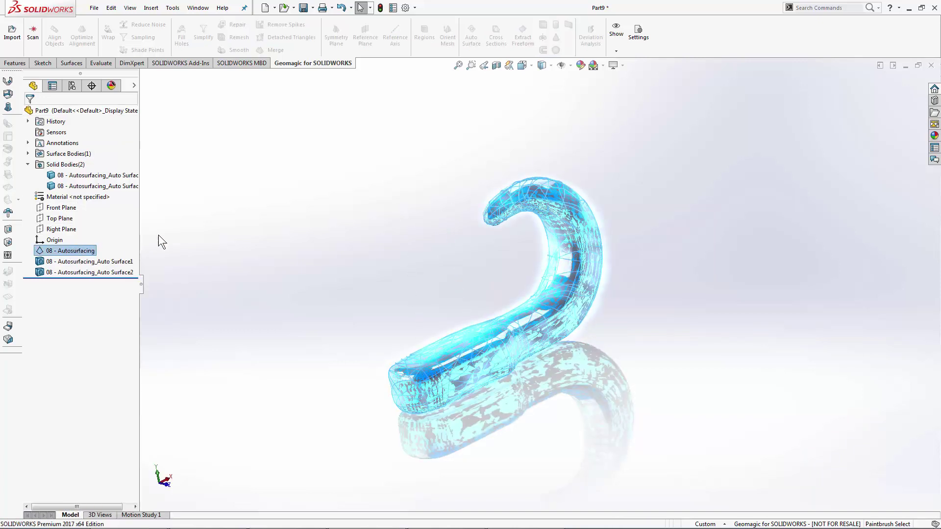
click(172, 235)
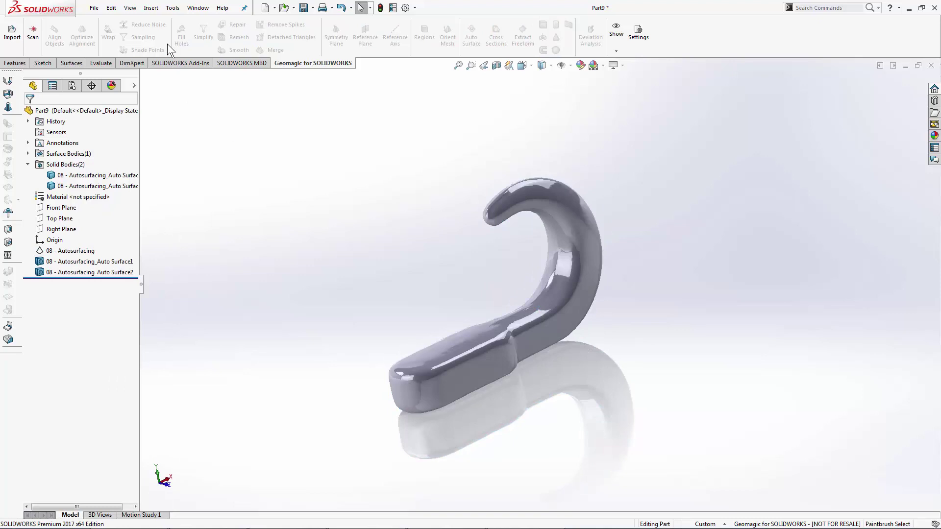
click(150, 8)
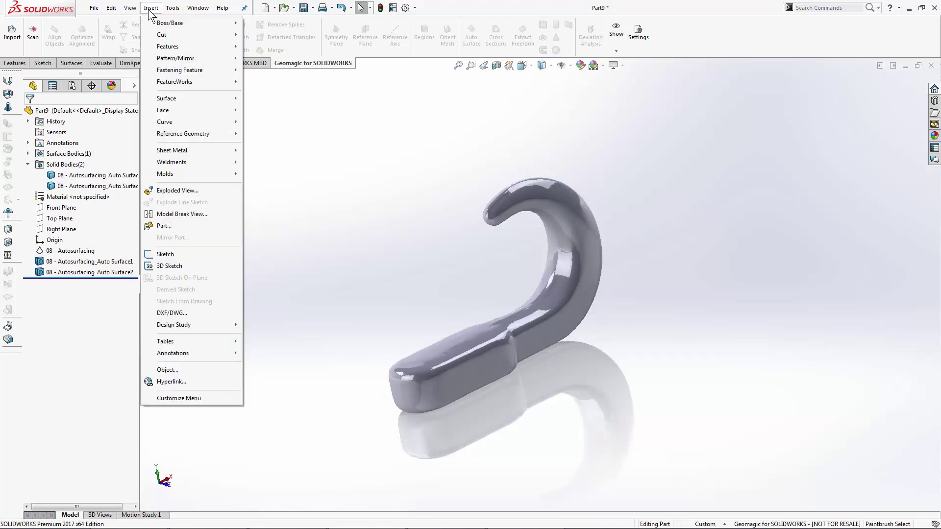
mouse_move(175, 45)
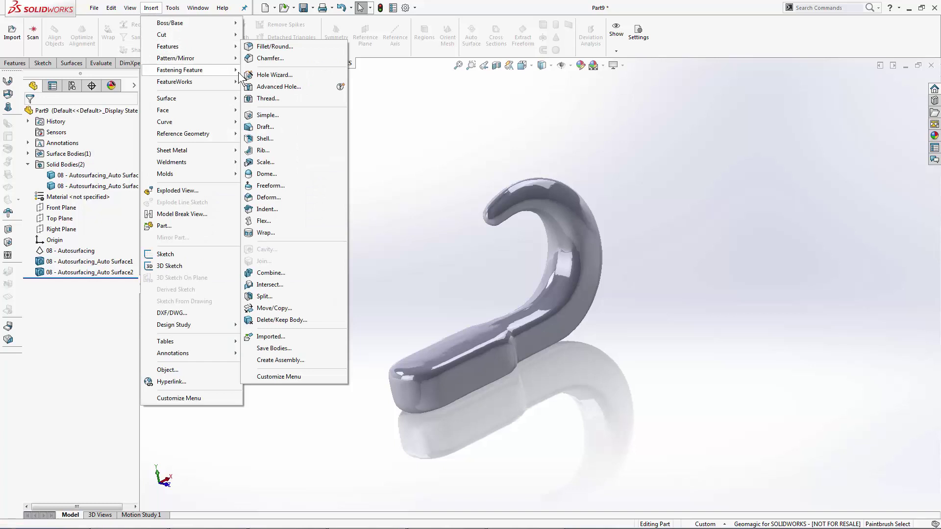
Step: Start Move/Copy Body on Auto Surface2 and drag it about 0.0927517in along Z
click(275, 308)
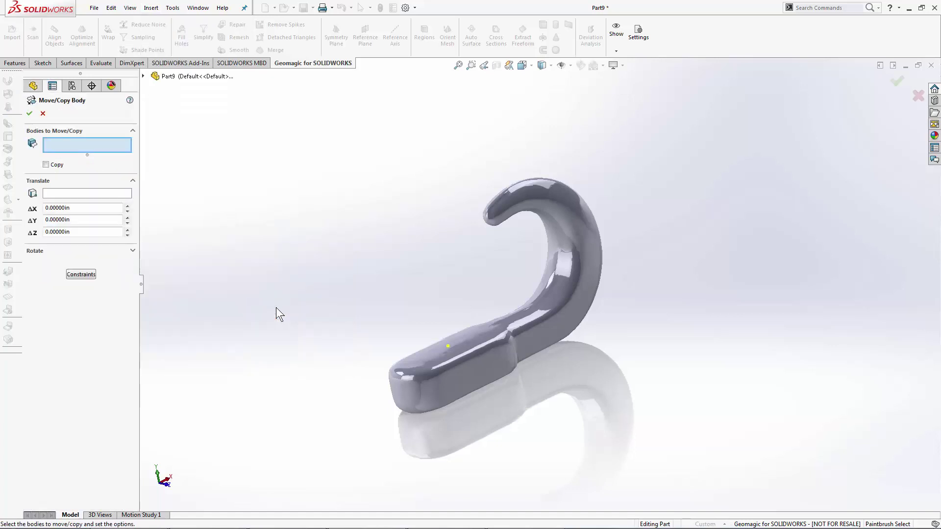
click(143, 76)
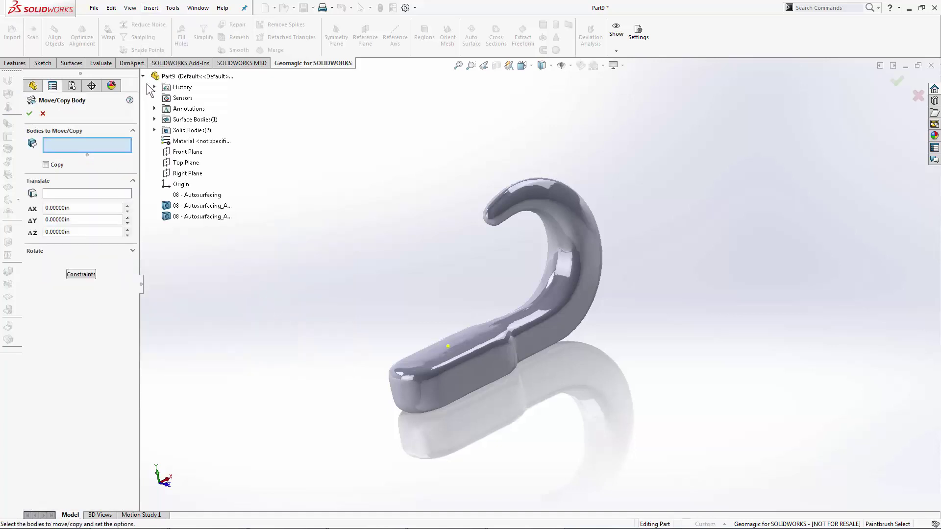
click(185, 218)
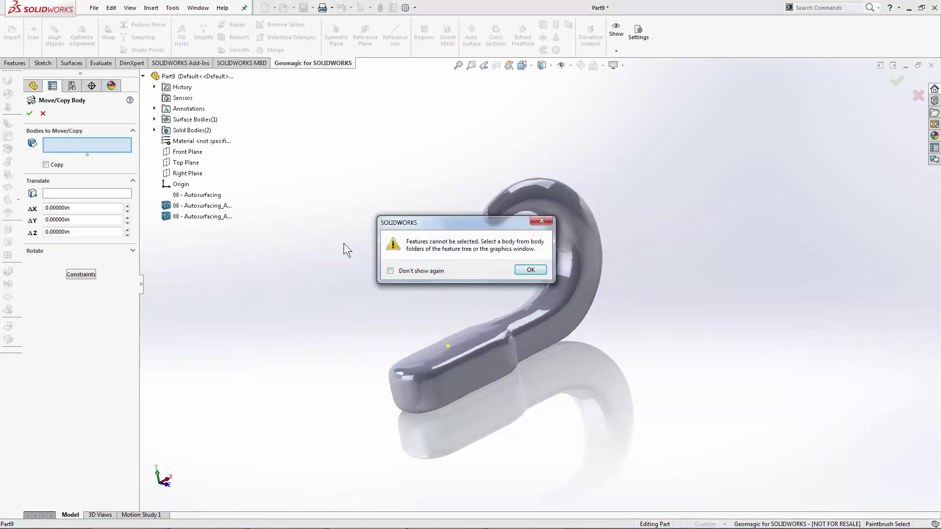
click(530, 270)
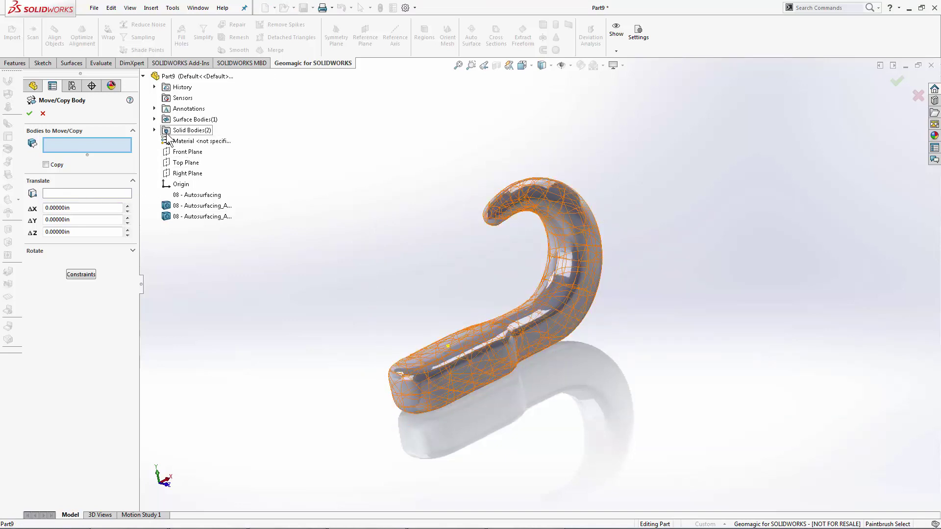
click(154, 131)
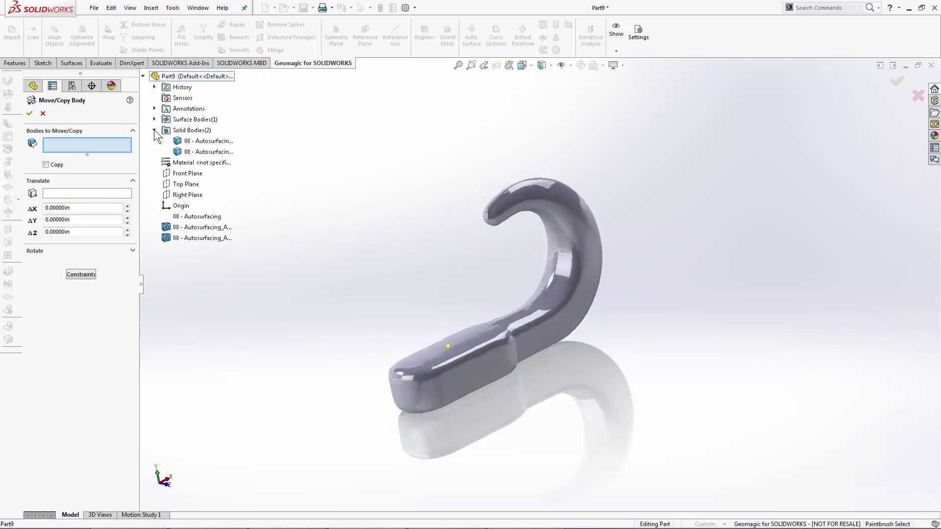
click(187, 152)
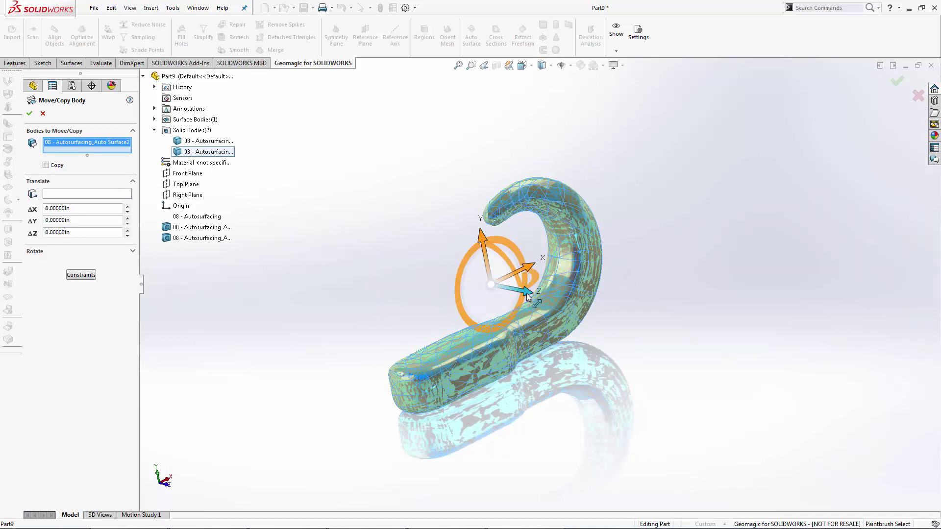
drag(527, 296, 613, 326)
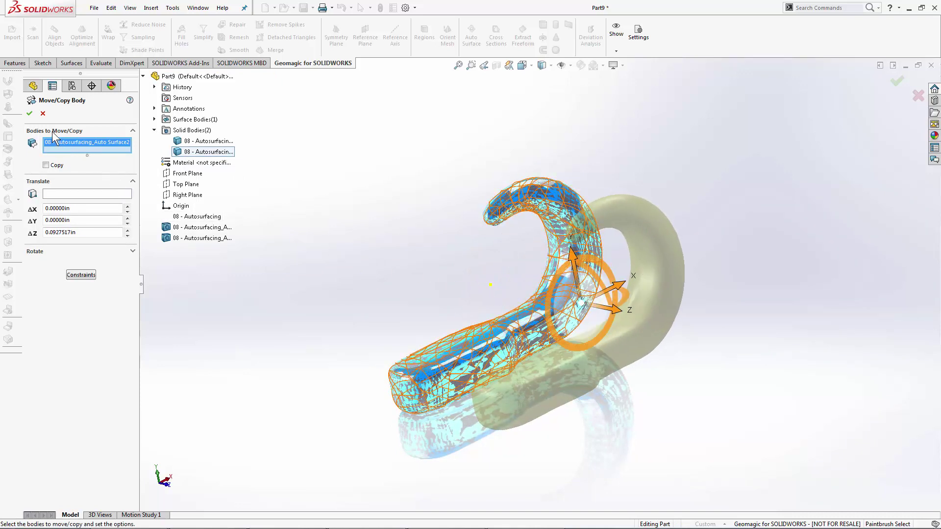
Step: Commit the body move, show both hooks Shaded With Edges, and orbit them upright
click(29, 113)
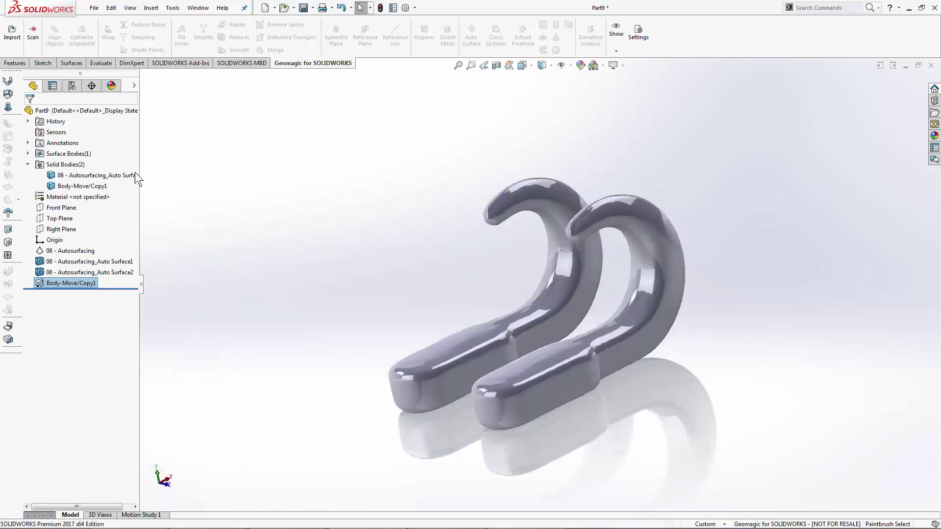
click(548, 66)
click(544, 80)
middle_drag(466, 139, 478, 158)
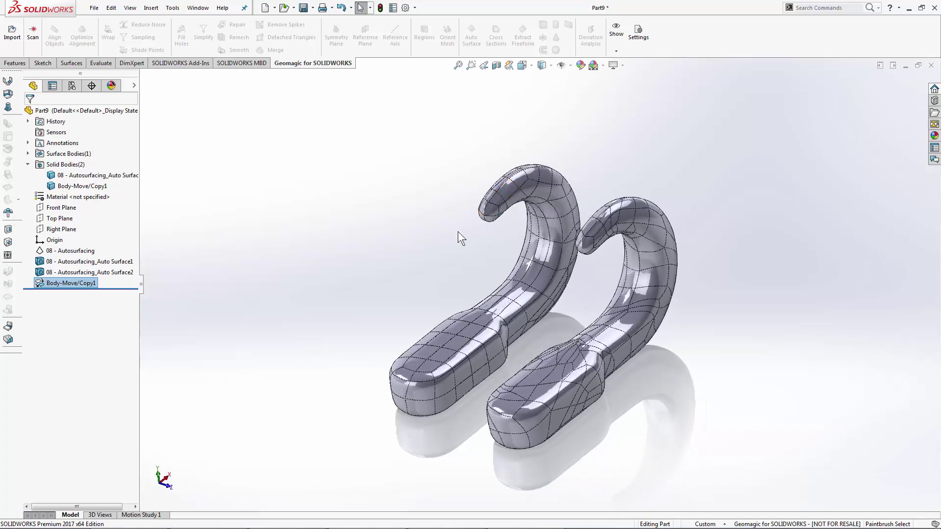
middle_drag(555, 262, 554, 261)
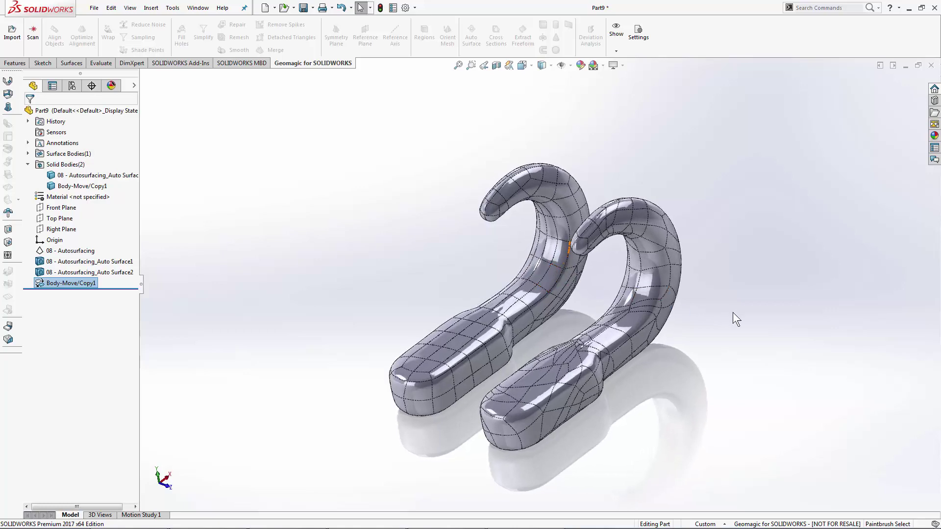
mouse_move(716, 281)
middle_down()
mouse_move(745, 279)
mouse_move(798, 326)
mouse_move(721, 300)
mouse_move(727, 280)
mouse_move(716, 293)
mouse_move(775, 267)
mouse_move(803, 277)
middle_up()
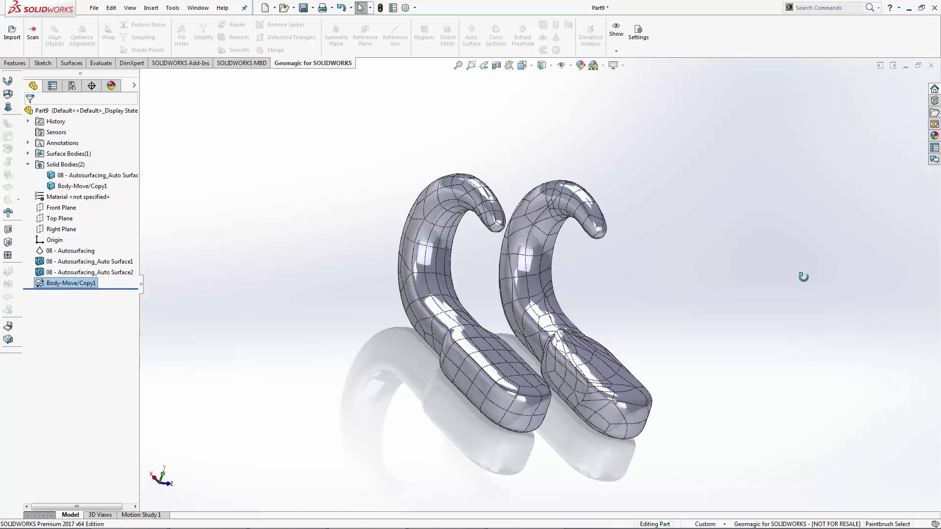